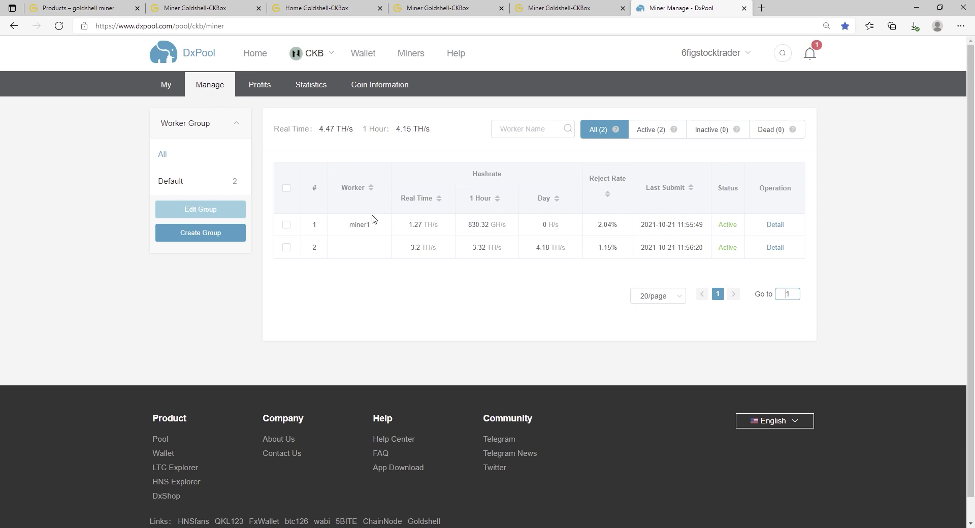
# Browse the Goldshell product shop page, then return to the DxPool worker list.
pyautogui.click(79, 9)
pyautogui.scroll(5, 452, 356)
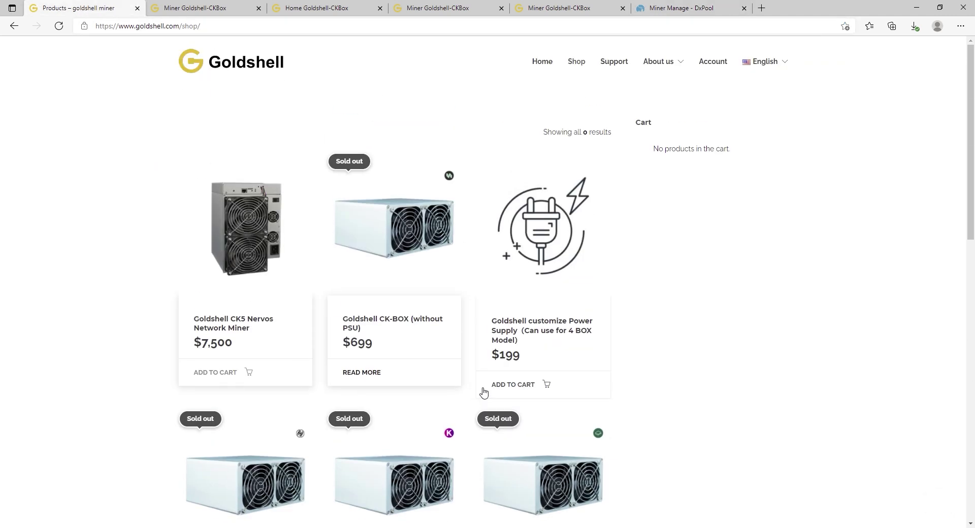
pyautogui.scroll(-5, 482, 392)
pyautogui.scroll(5, 481, 393)
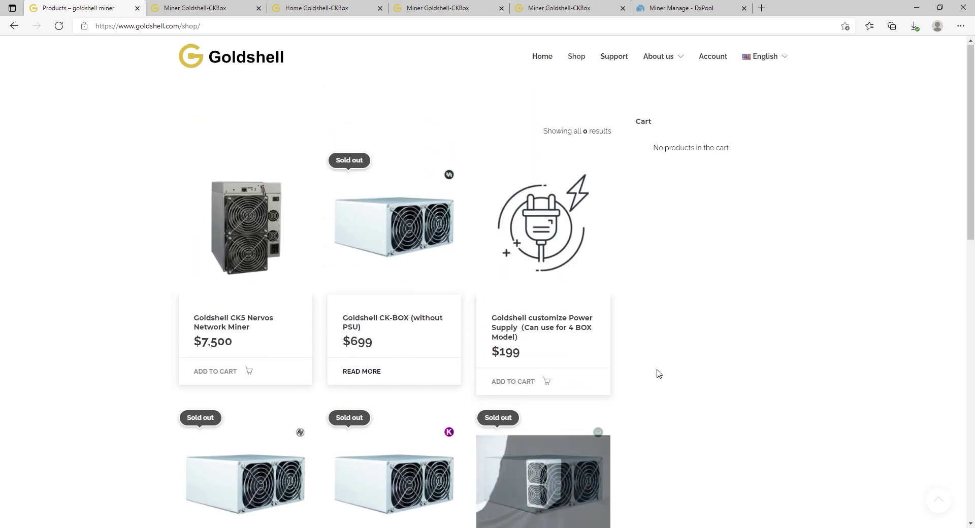
pyautogui.scroll(-1, 623, 348)
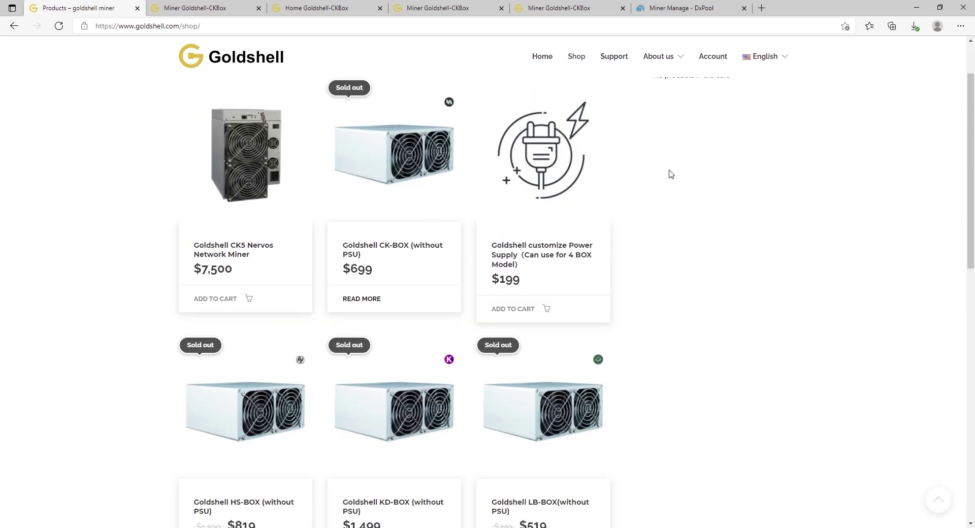
pyautogui.click(683, 4)
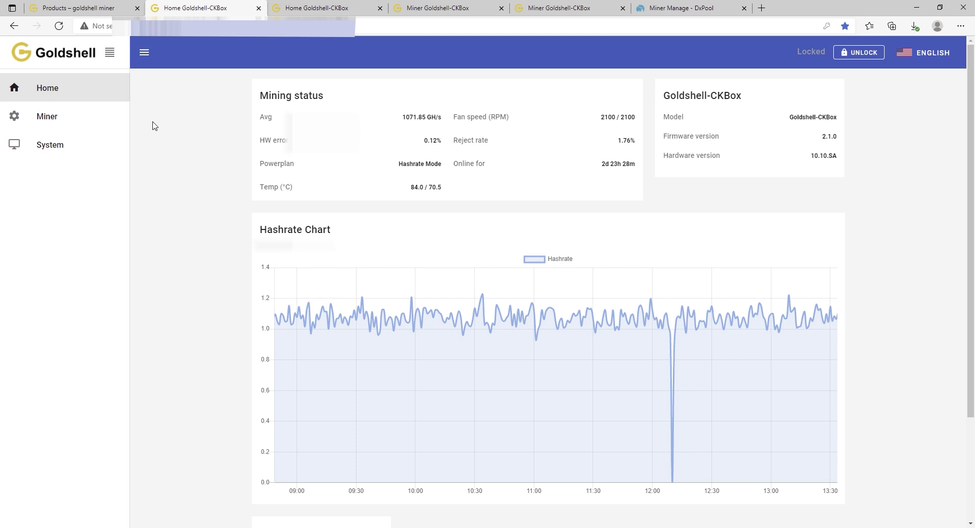
# Open the first CK-Box's Miner settings, showing its pool ckb.ss.dxpool.com:6600 with worker miner1.
pyautogui.hotkey('ctrl', '9')
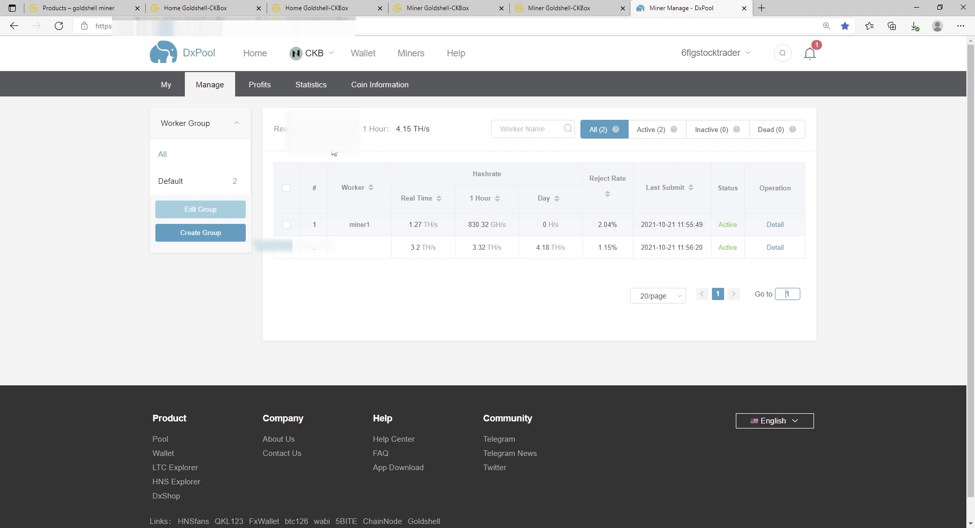
pyautogui.click(225, 9)
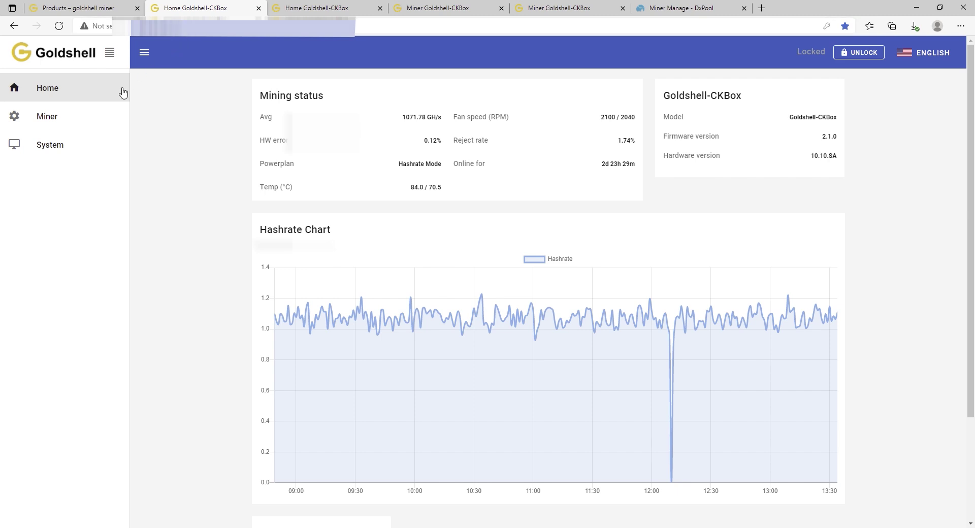
pyautogui.click(47, 119)
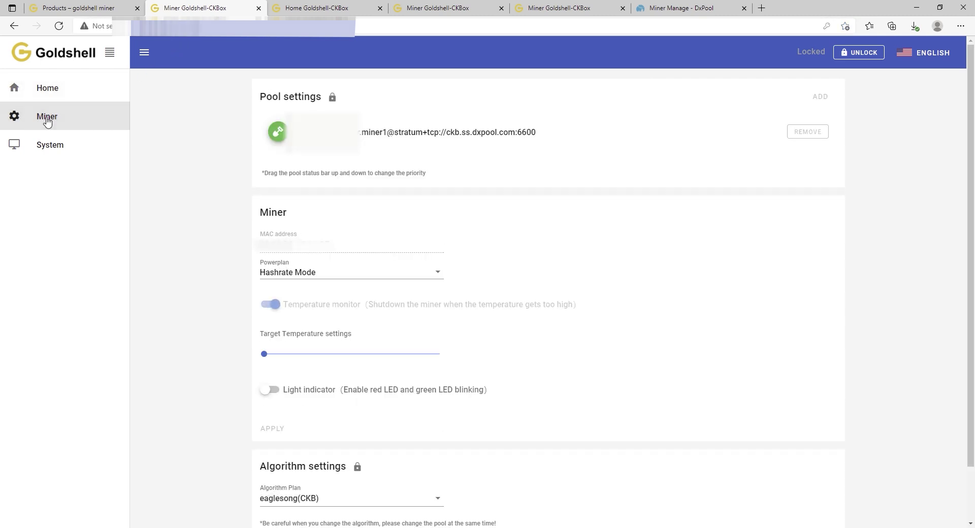
# Revisit the first CK-Box's home dashboard and its Miner pool settings.
pyautogui.click(54, 98)
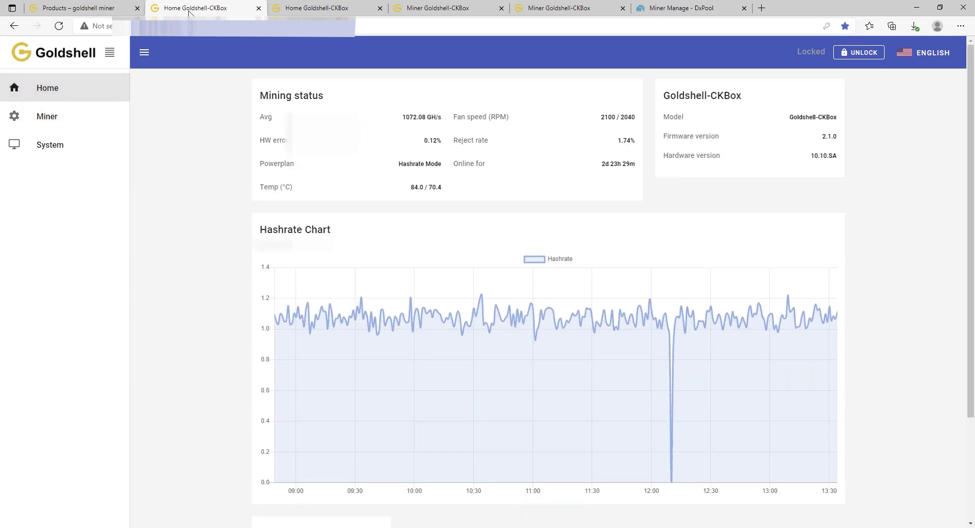
pyautogui.moveTo(670, 329)
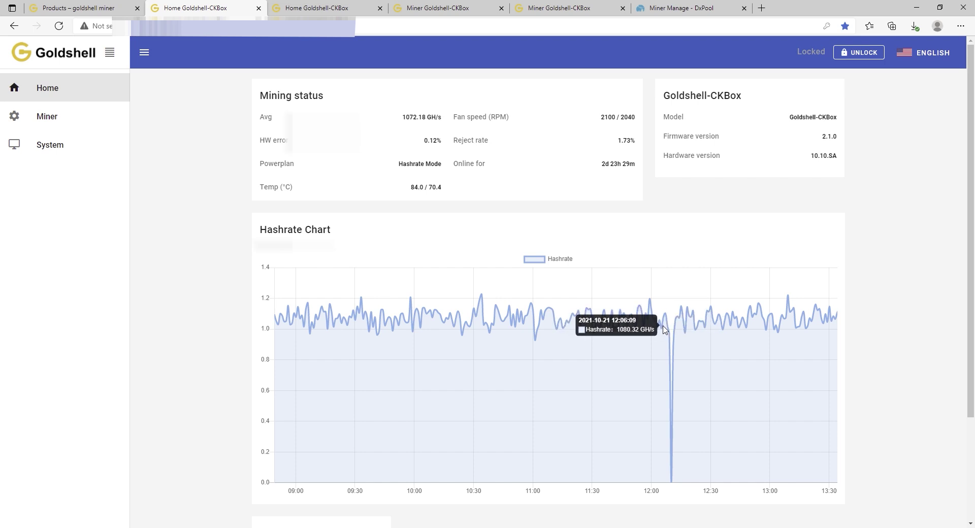
pyautogui.moveTo(671, 377)
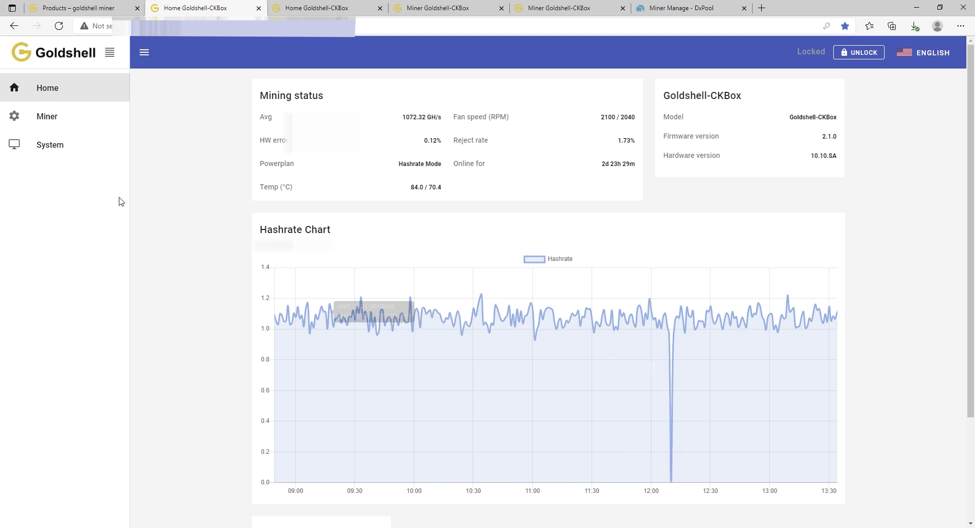
pyautogui.click(67, 123)
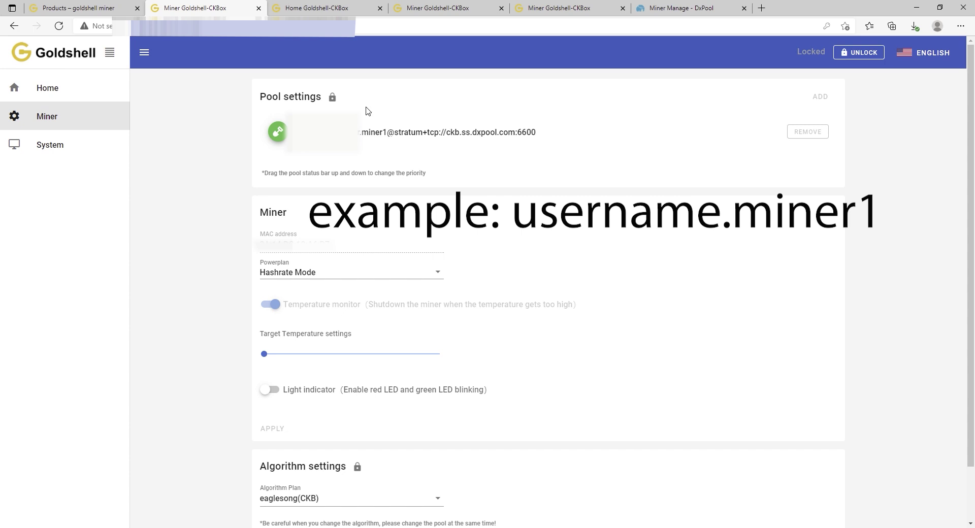
# Compare against the DxPool worker list, then open the second CK-Box's Miner pool settings.
pyautogui.click(697, 10)
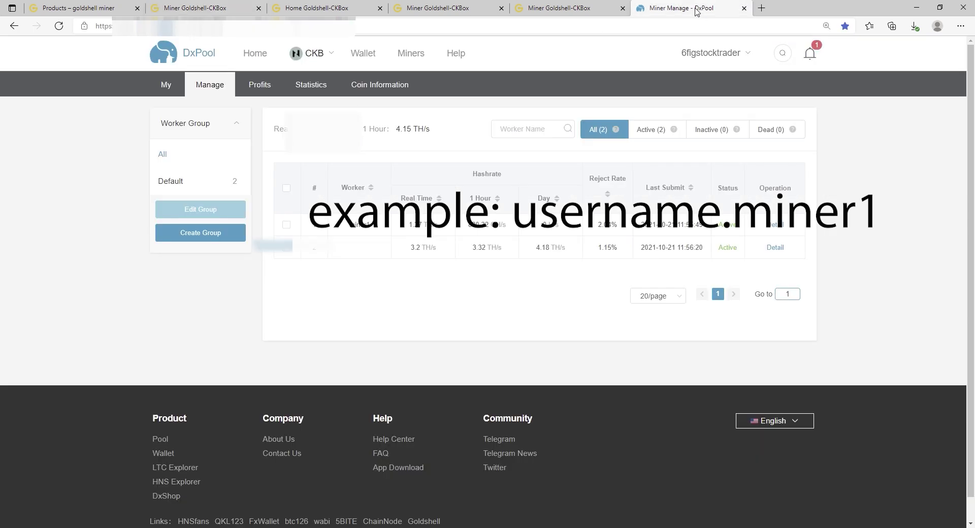
pyautogui.click(321, 9)
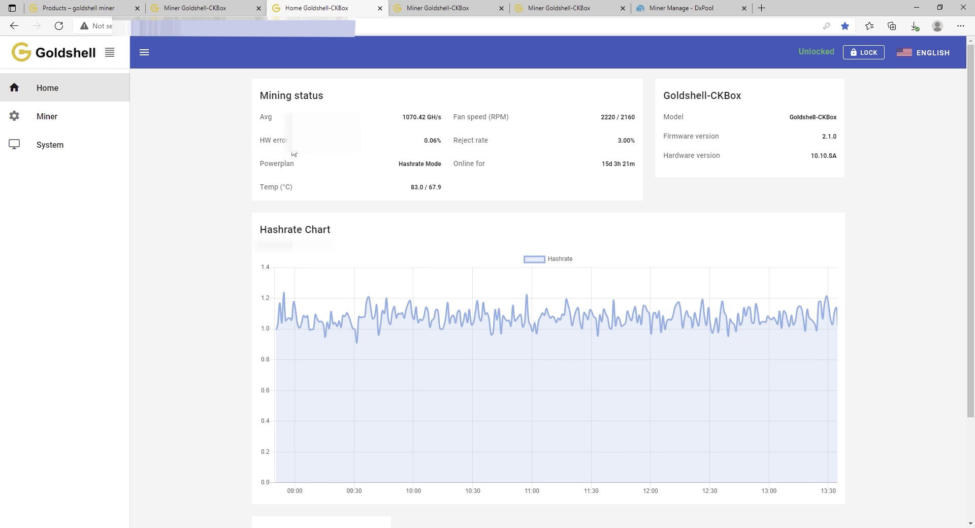
pyautogui.click(56, 120)
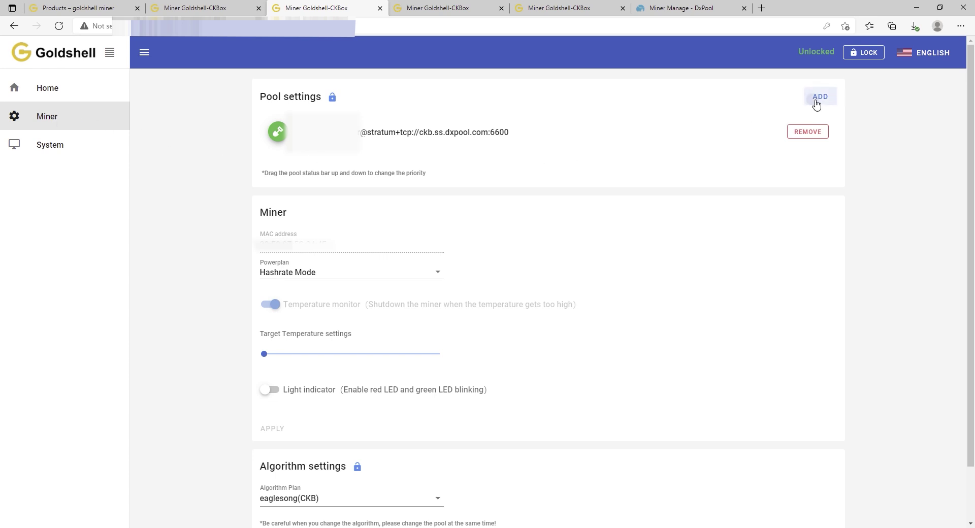
# Add pool ckb.ss.dxpool.com:6600 with worker miner2 from saved login, then remove the old pool.
pyautogui.click(816, 104)
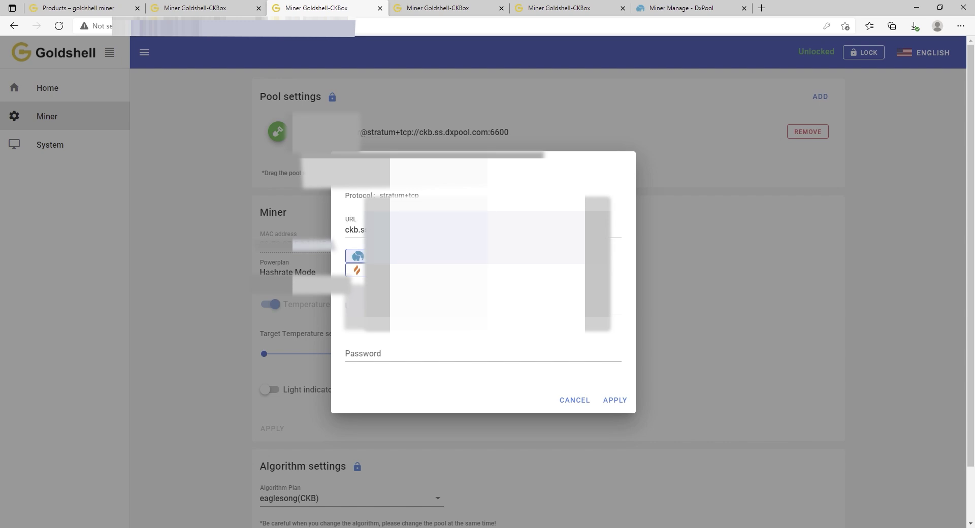
pyautogui.click(372, 343)
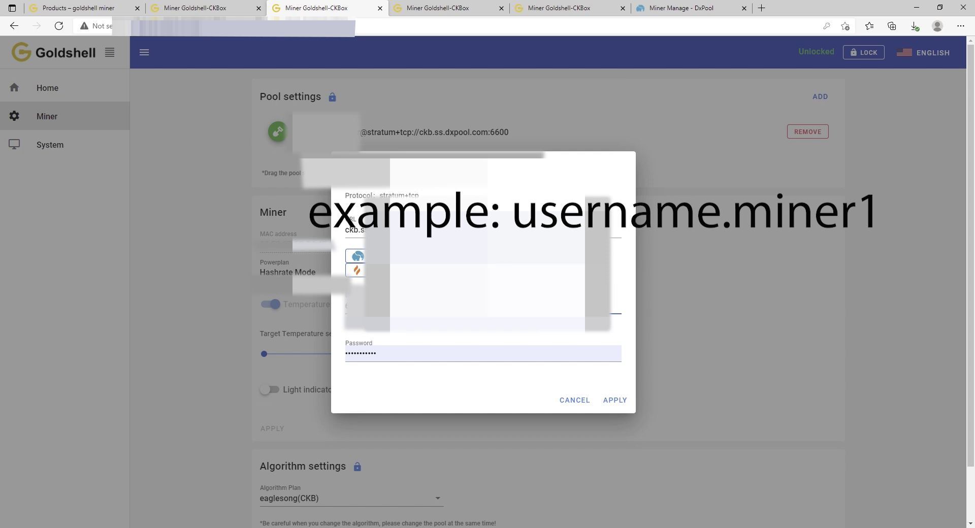
pyautogui.click(615, 400)
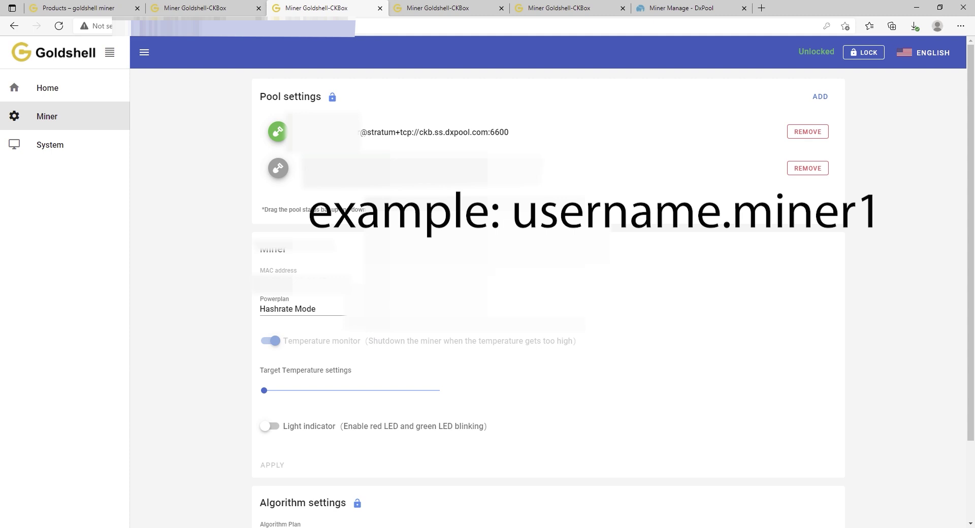
pyautogui.click(809, 132)
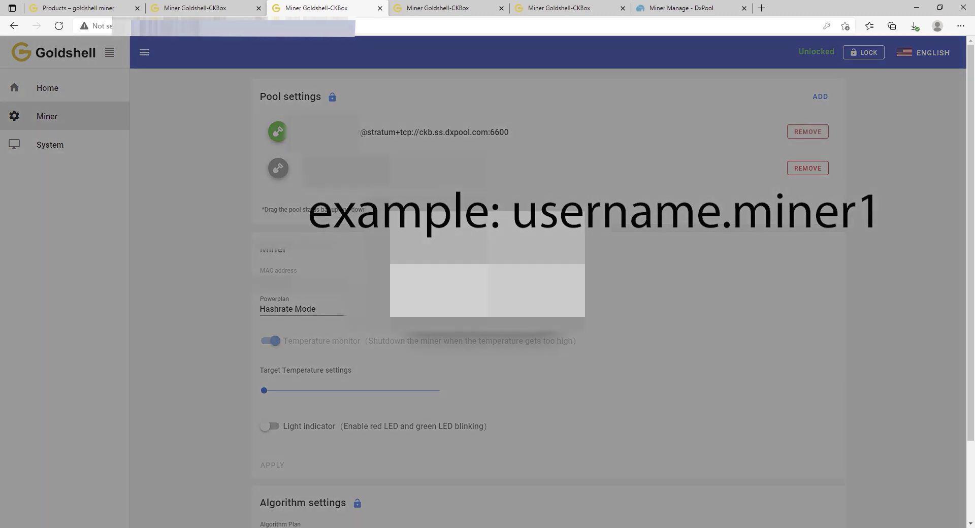
pyautogui.click(494, 339)
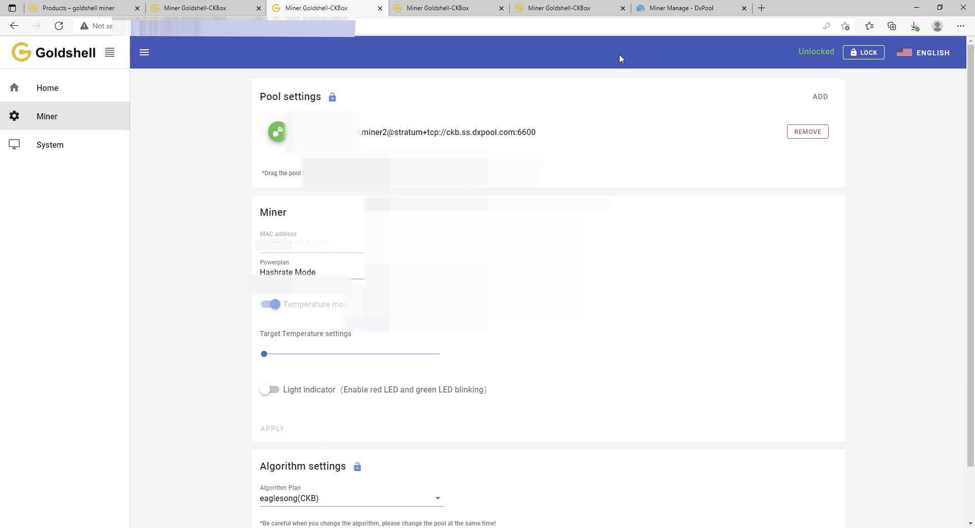
pyautogui.click(637, 9)
pyautogui.click(58, 27)
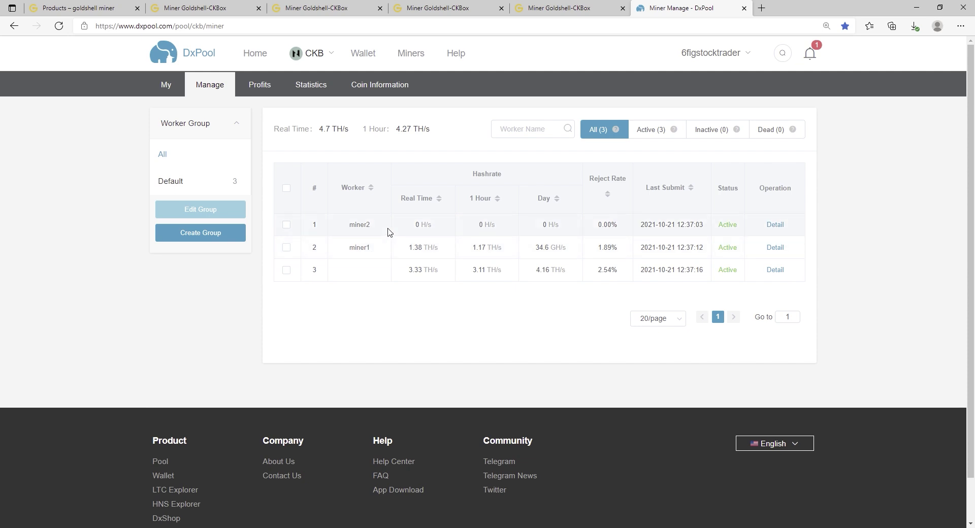
pyautogui.moveTo(349, 227); pyautogui.dragTo(577, 227)
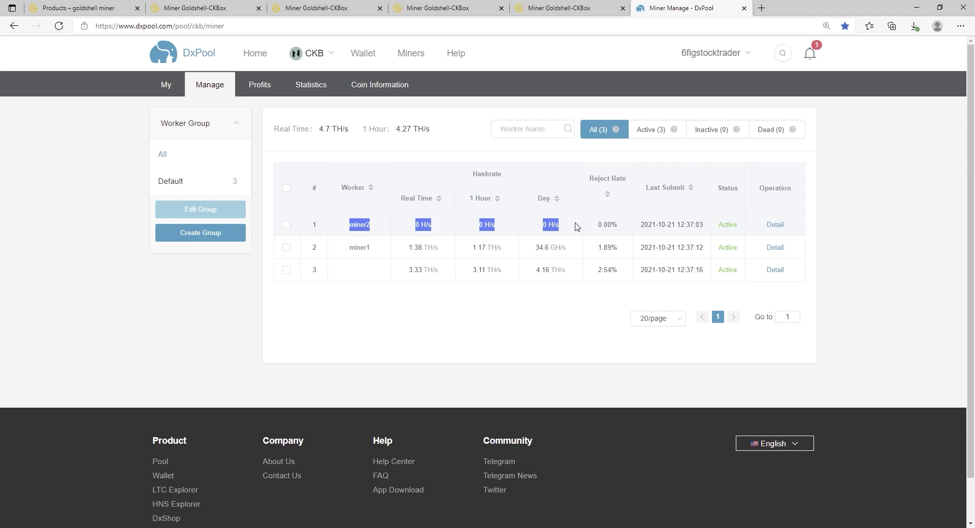
pyautogui.click(421, 228)
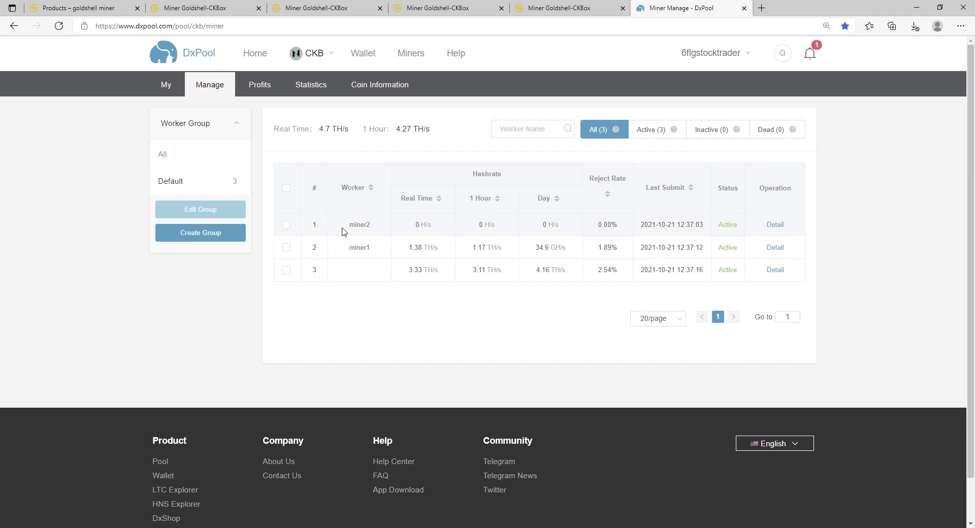
pyautogui.moveTo(408, 248); pyautogui.dragTo(581, 248)
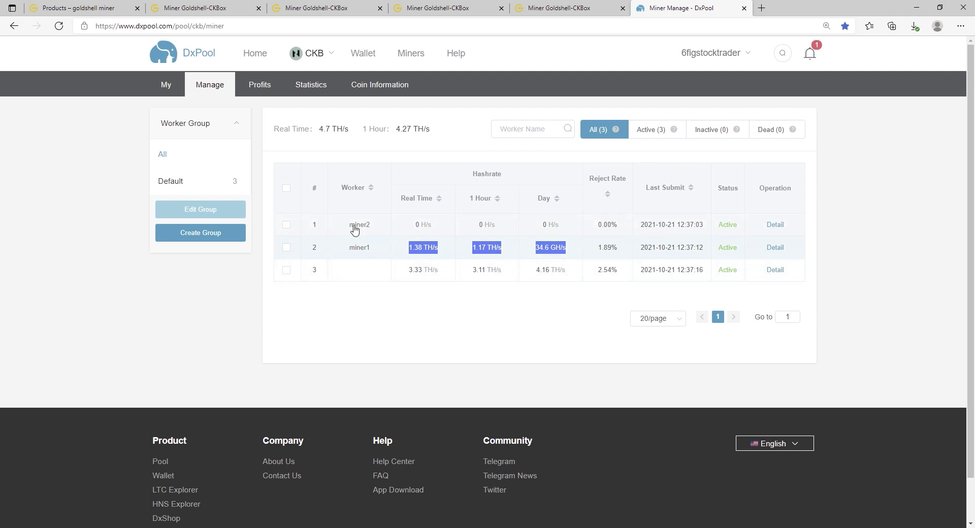
pyautogui.moveTo(349, 228); pyautogui.dragTo(647, 223)
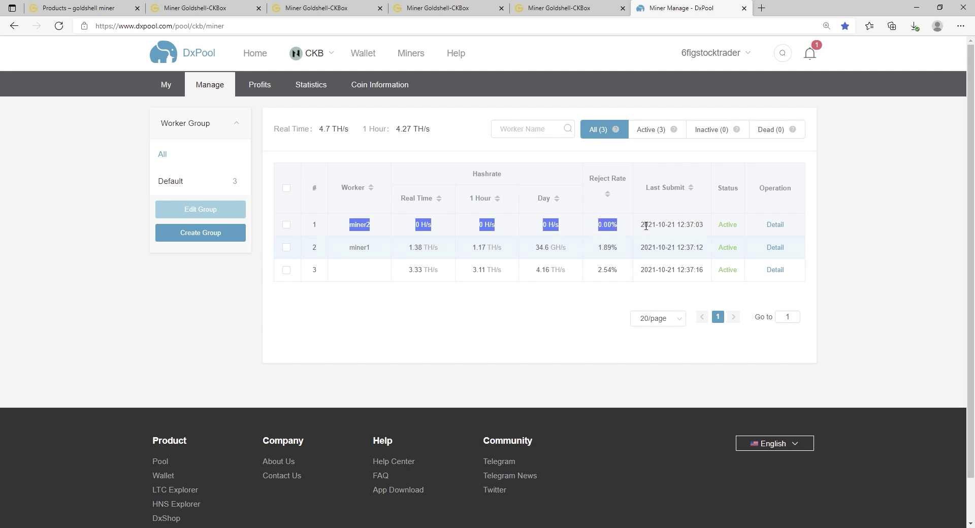
pyautogui.click(438, 324)
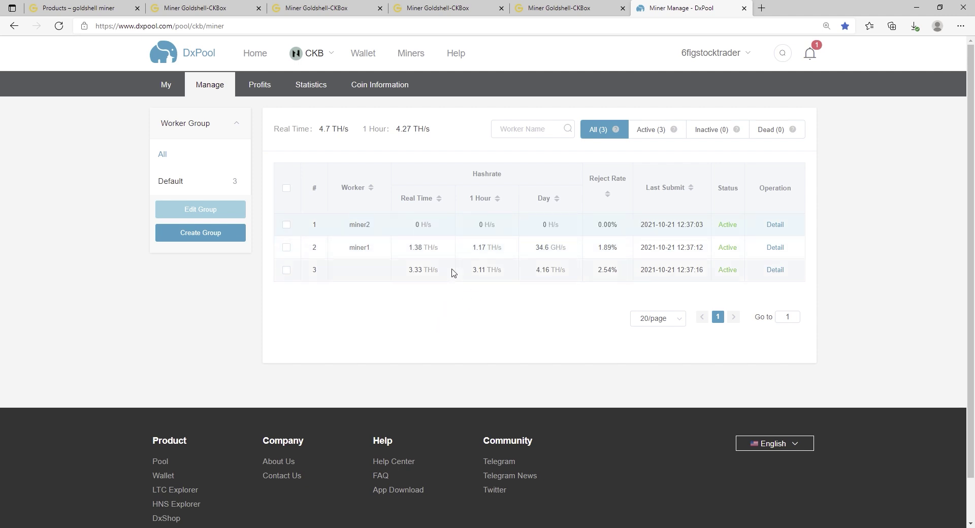
pyautogui.moveTo(453, 272); pyautogui.dragTo(406, 272)
pyautogui.moveTo(349, 225); pyautogui.dragTo(601, 224)
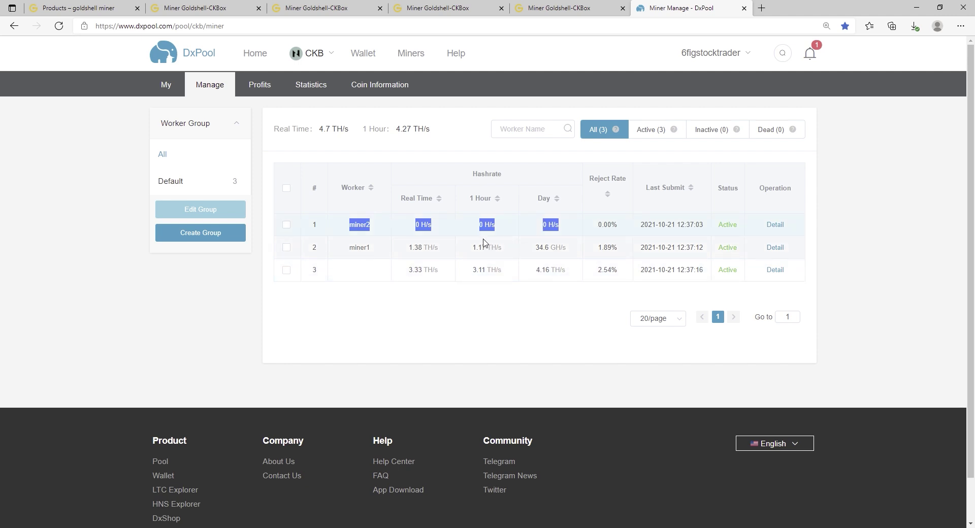
pyautogui.click(406, 326)
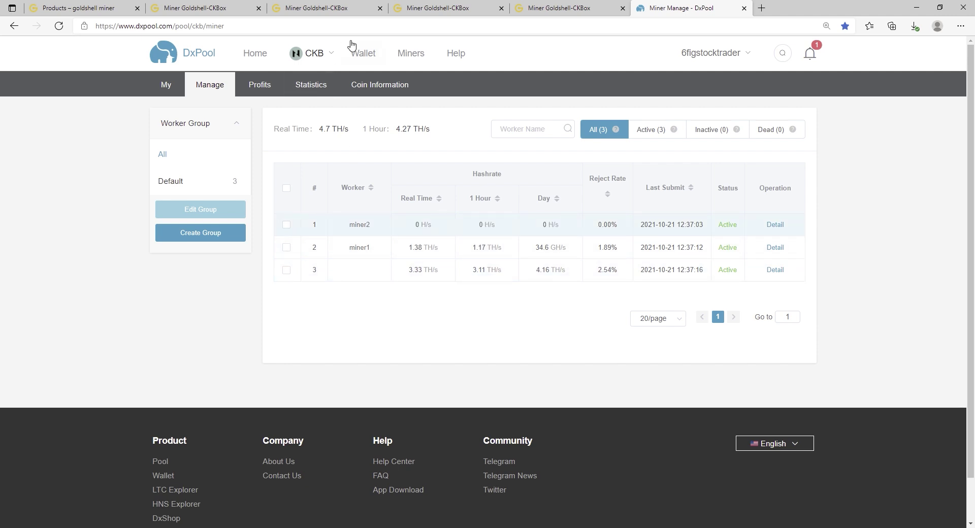
# On the next CK-Box, save its new DxPool pool entry and remove the old pool.
pyautogui.click(447, 9)
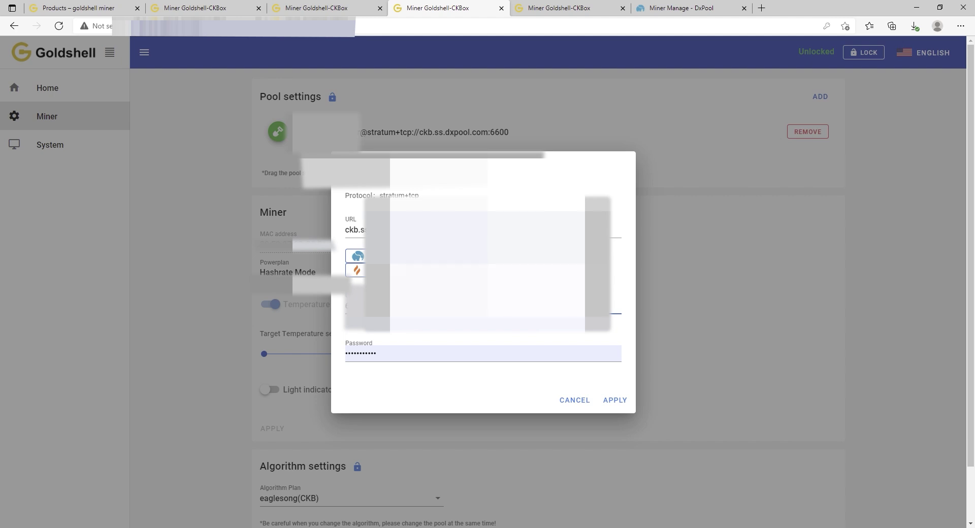
pyautogui.click(617, 401)
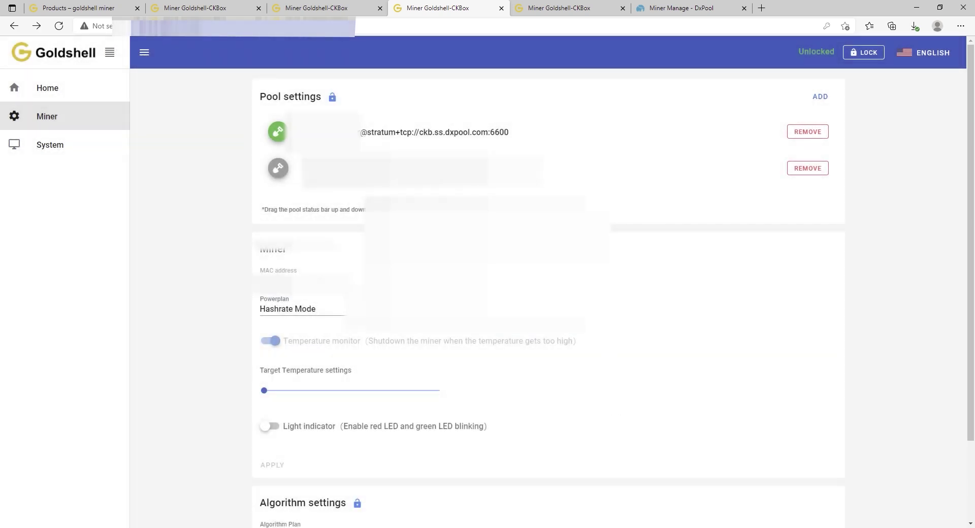
pyautogui.click(808, 134)
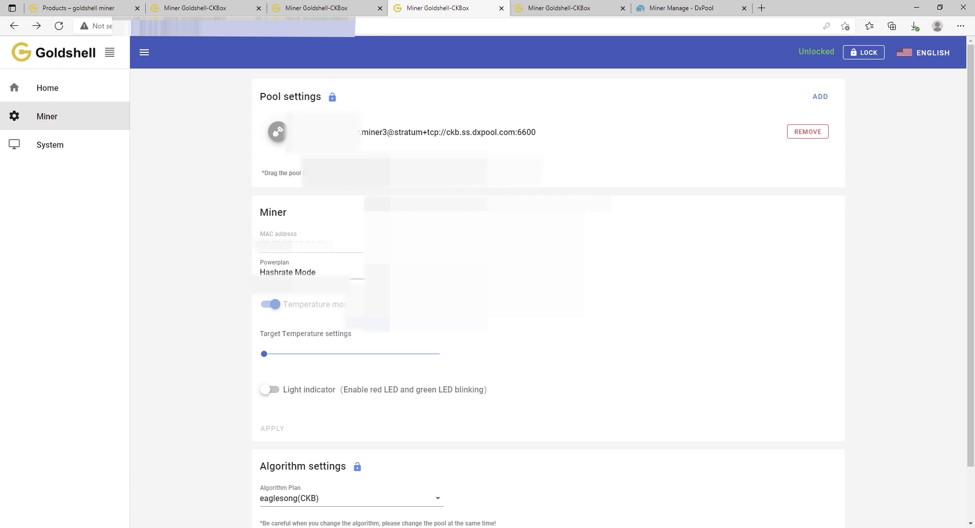
# Switch the last CK-Box to DxPool worker miner4, removing its old pool, then return to DxPool.
pyautogui.click(537, 8)
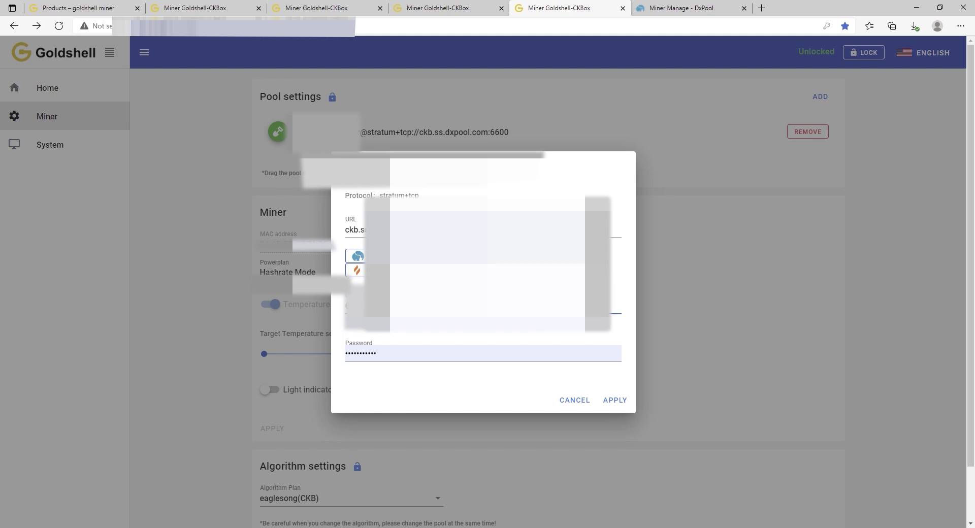
pyautogui.click(612, 401)
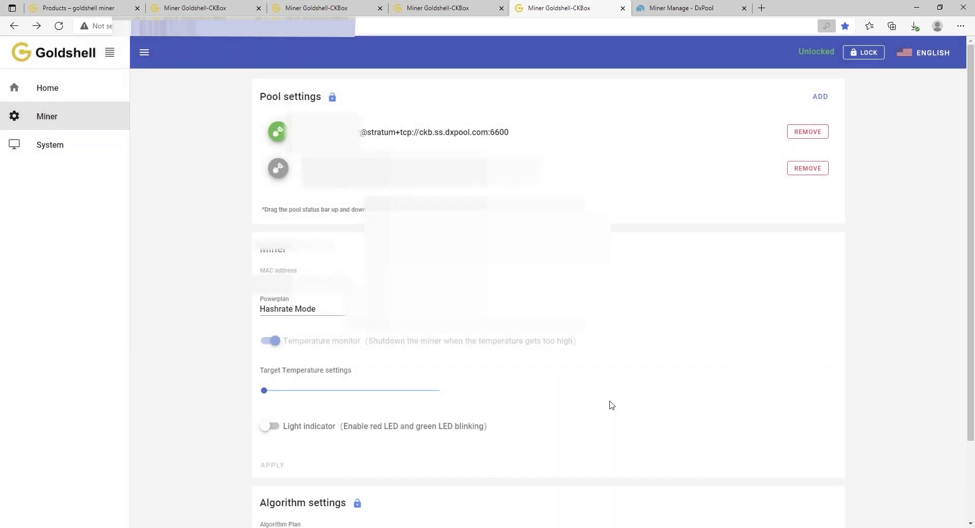
pyautogui.click(808, 135)
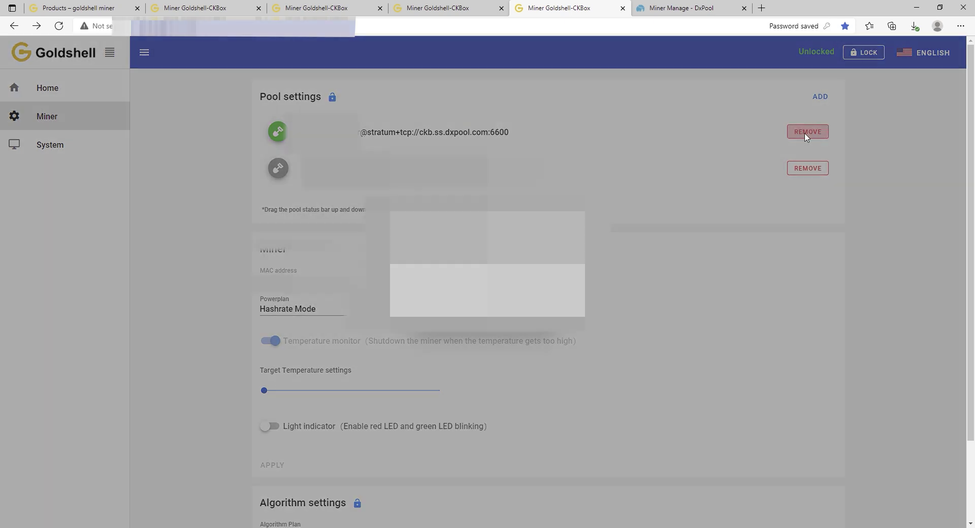
pyautogui.press('Return')
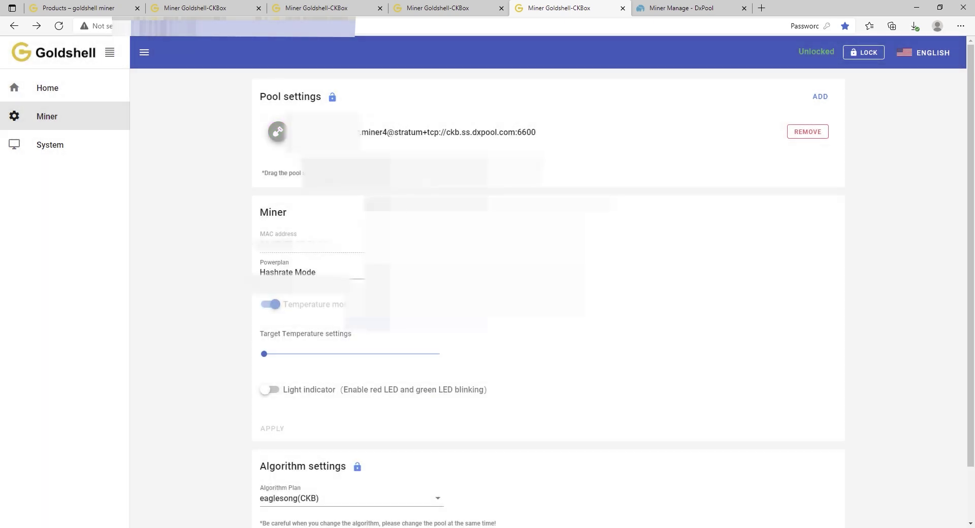
pyautogui.click(659, 11)
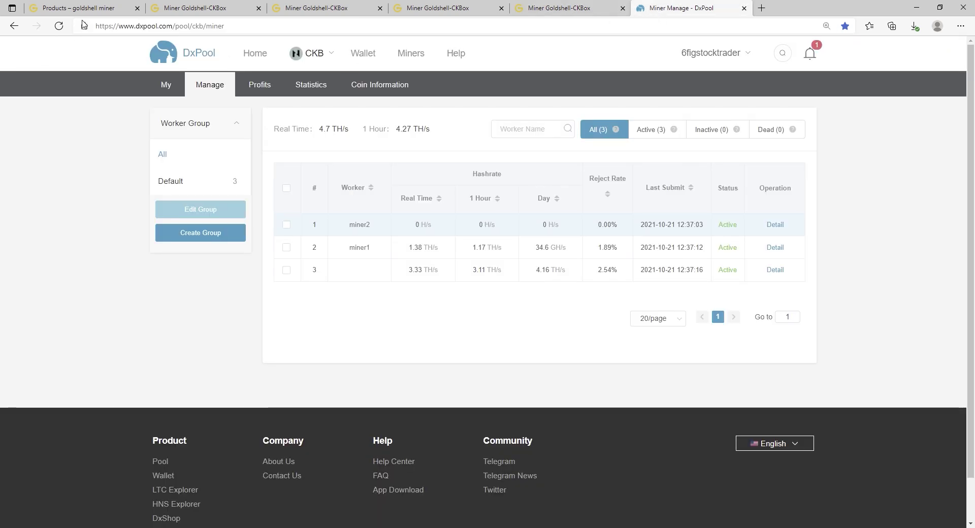
# Reload the Miner Manage page until miner3 and miner4 appear, and check miner3's real-time hashrate.
pyautogui.click(59, 26)
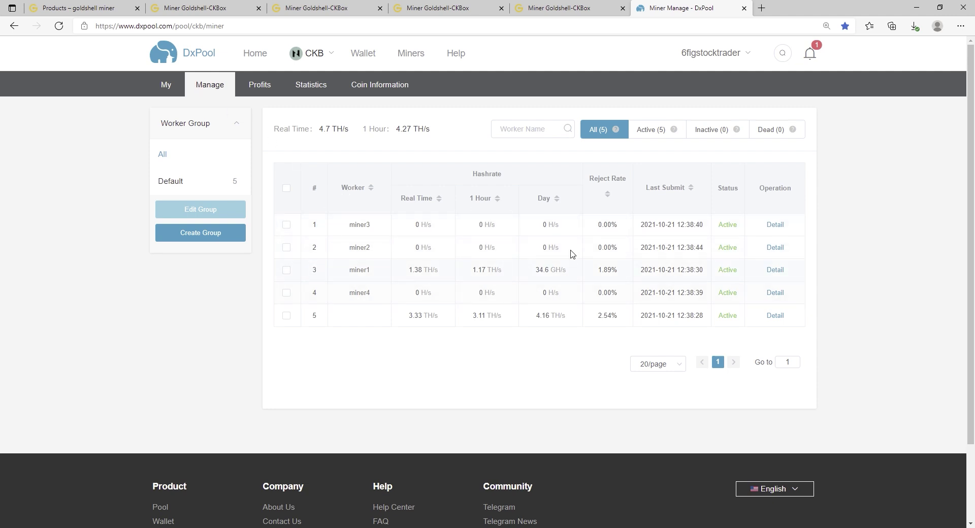
pyautogui.moveTo(378, 276); pyautogui.dragTo(377, 263)
pyautogui.click(59, 26)
pyautogui.moveTo(395, 223); pyautogui.dragTo(522, 231)
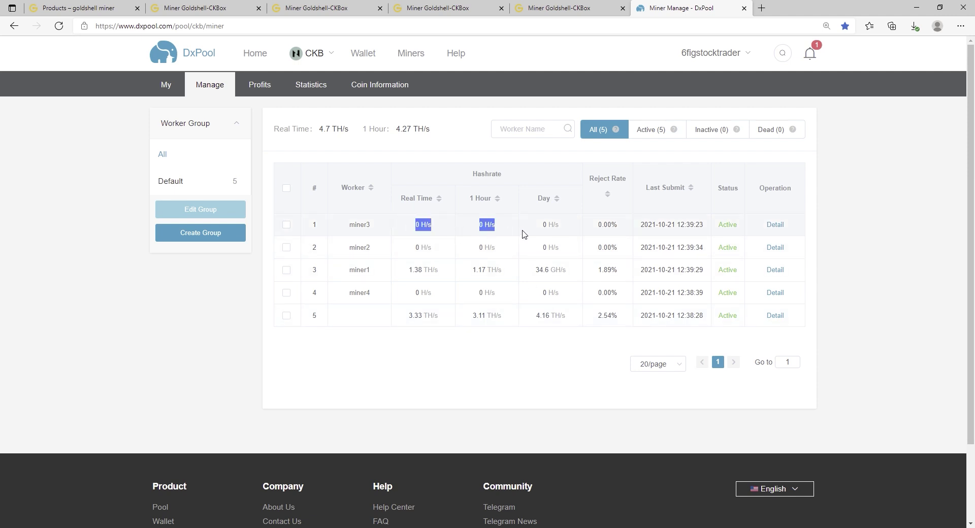
pyautogui.click(539, 248)
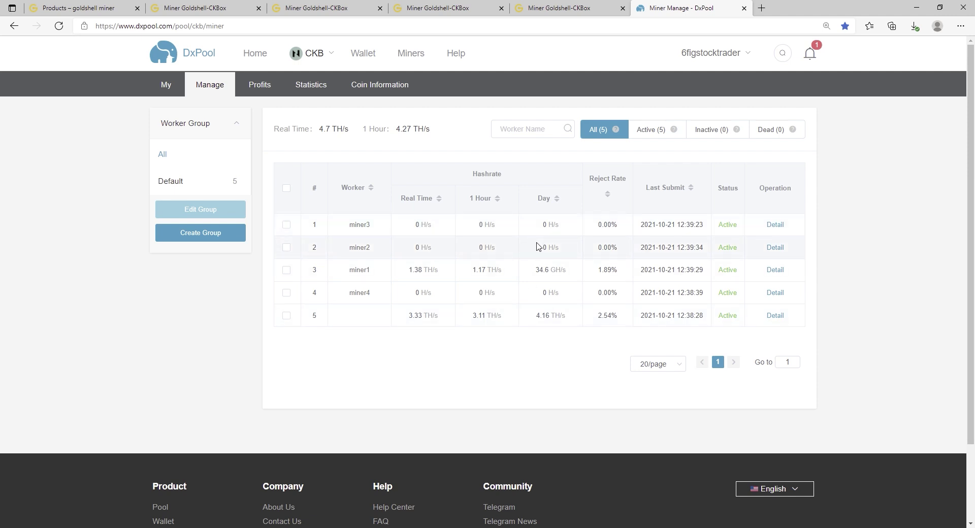